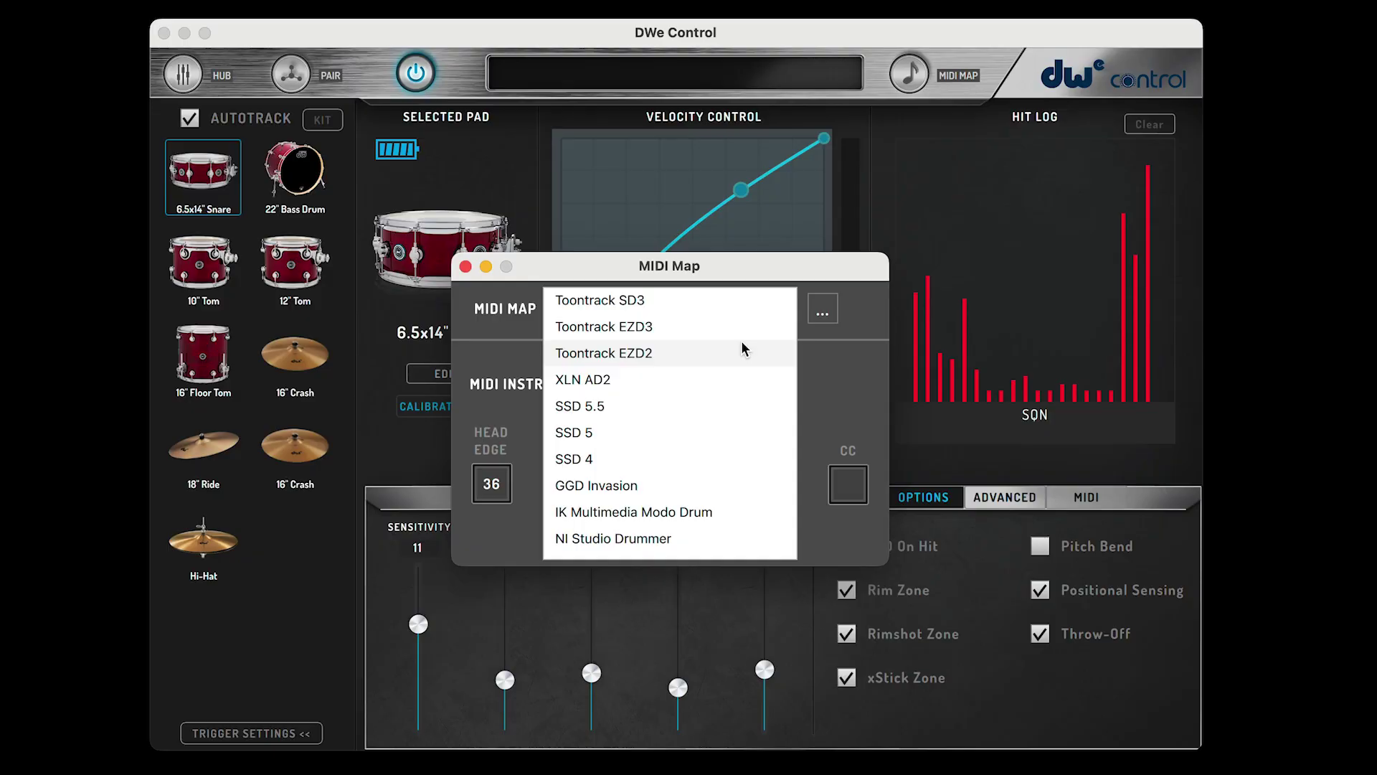
Browse the MIDI MAP list, then return to the 6.5x14" Snare's trigger settings (sensitivity 11).
scroll(743, 347, "down", 1)
scroll(743, 345, "up", 5)
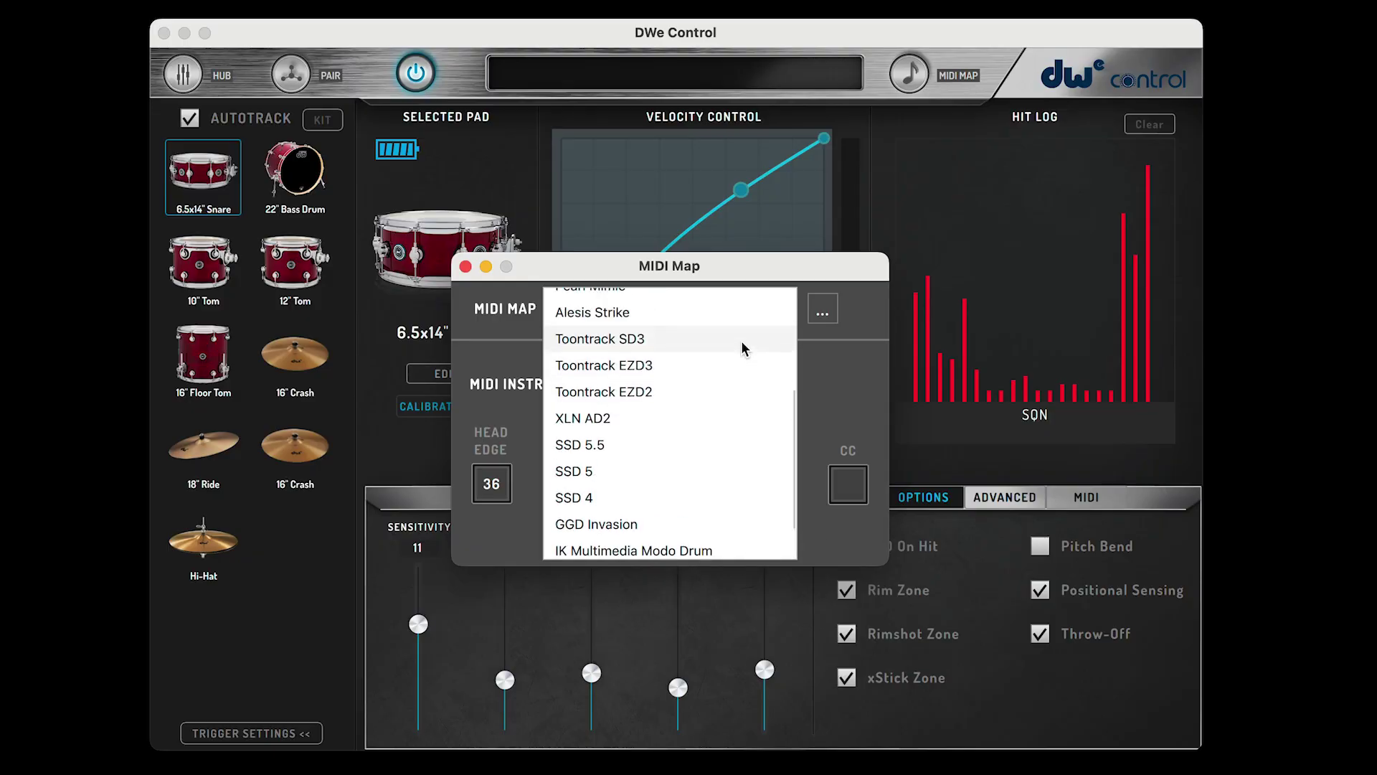
scroll(742, 349, "down", 5)
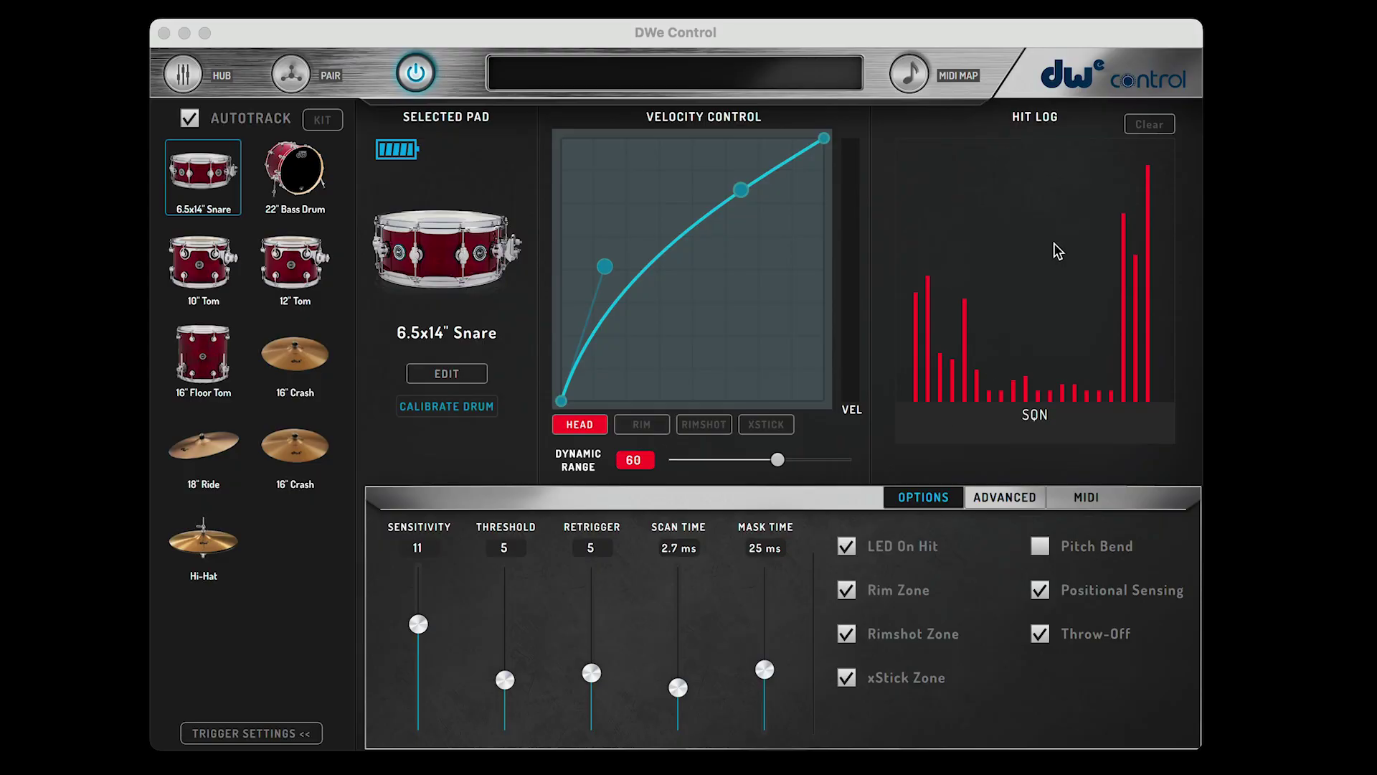
In the MIDI Map settings, choose Toontrack SD3 as the map, showing Kick1 on note 36.
left_click(961, 78)
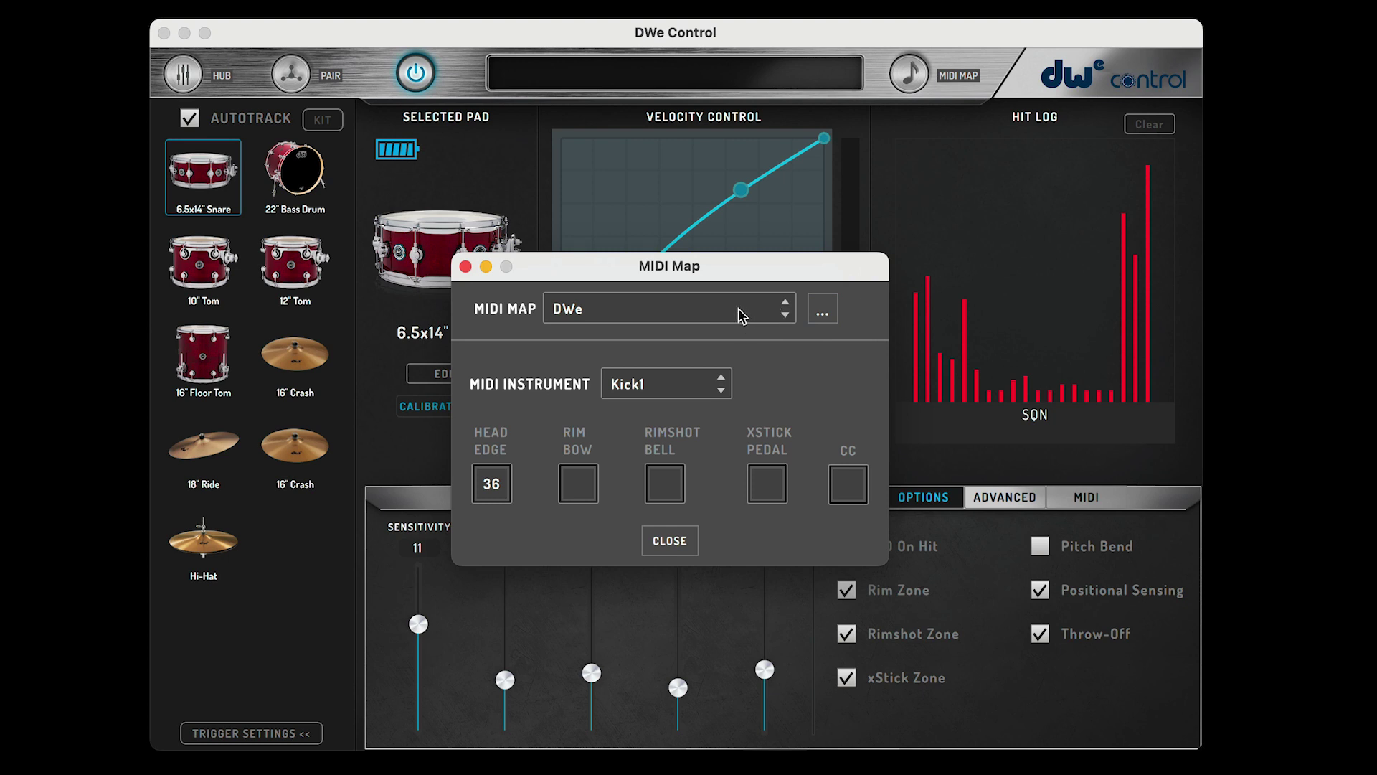
left_click(783, 306)
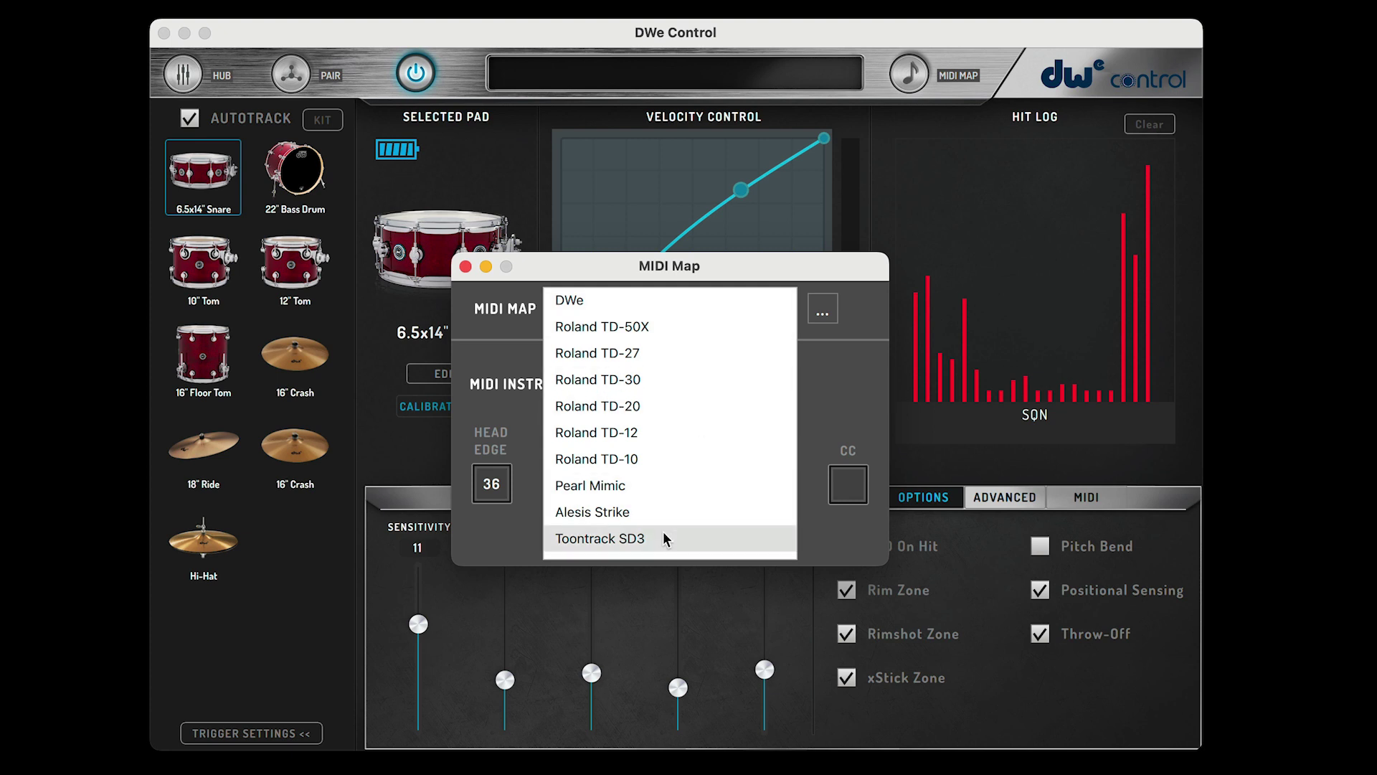
scroll(742, 349, "down", 5)
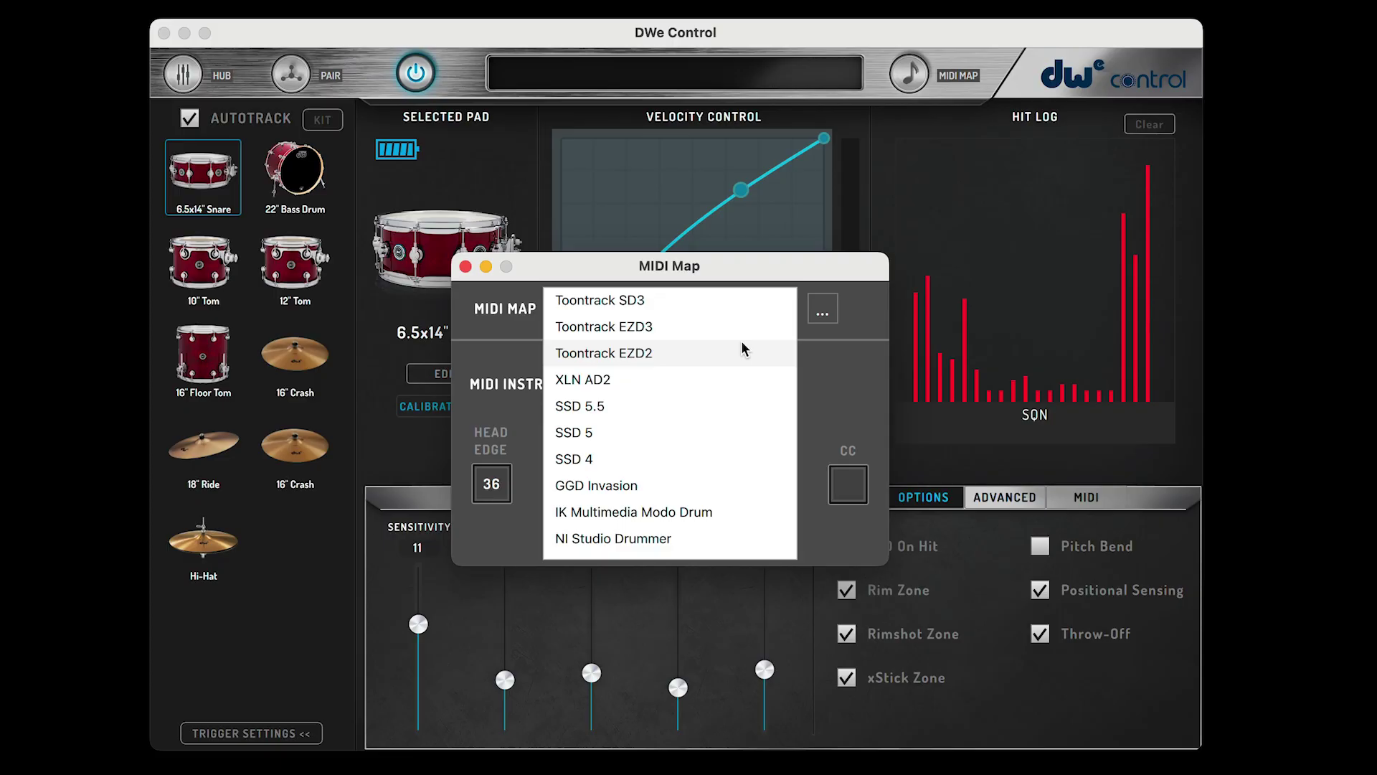
scroll(742, 350, "down", 1)
scroll(741, 350, "up", 5)
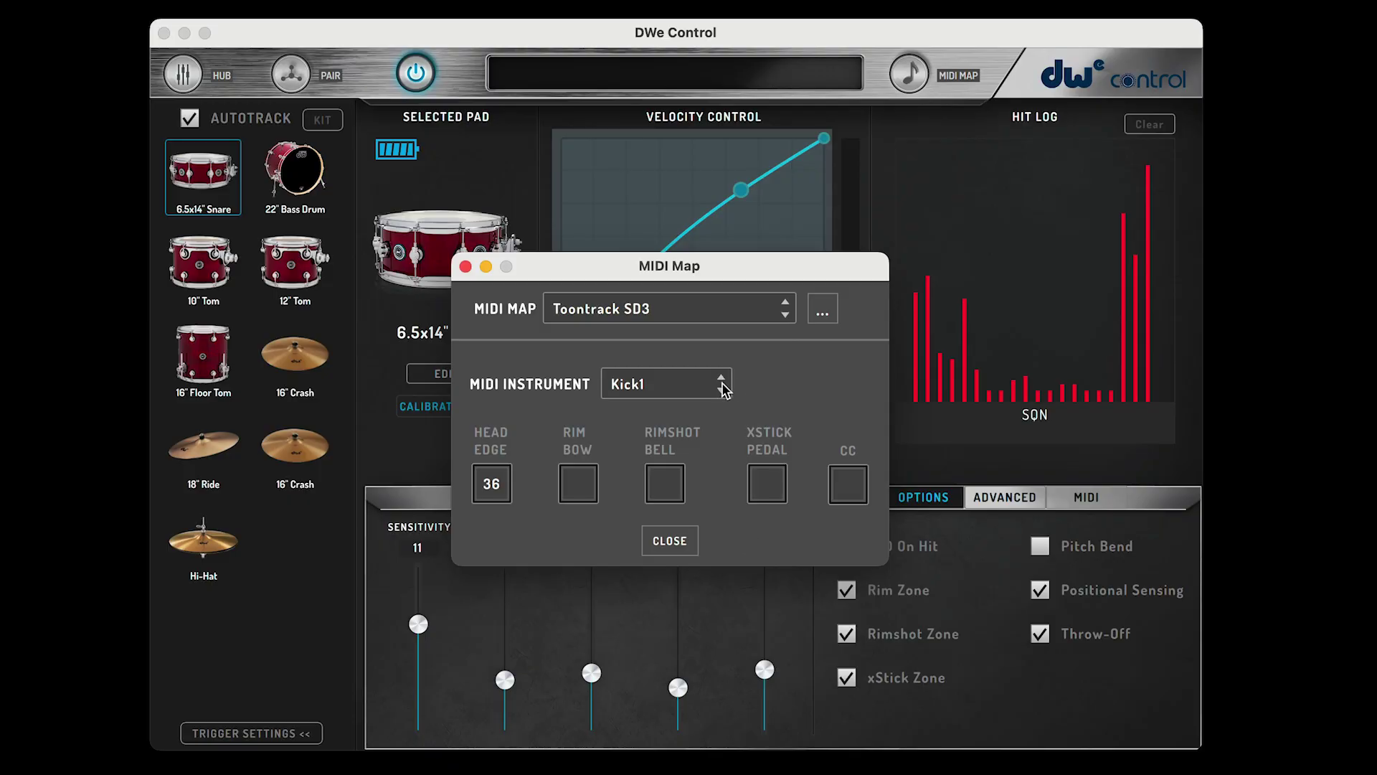
Select instrument Snare1A and review its notes: head edge 6, rim bow 71, rimshot bell 40, xstick 37.
left_click(722, 385)
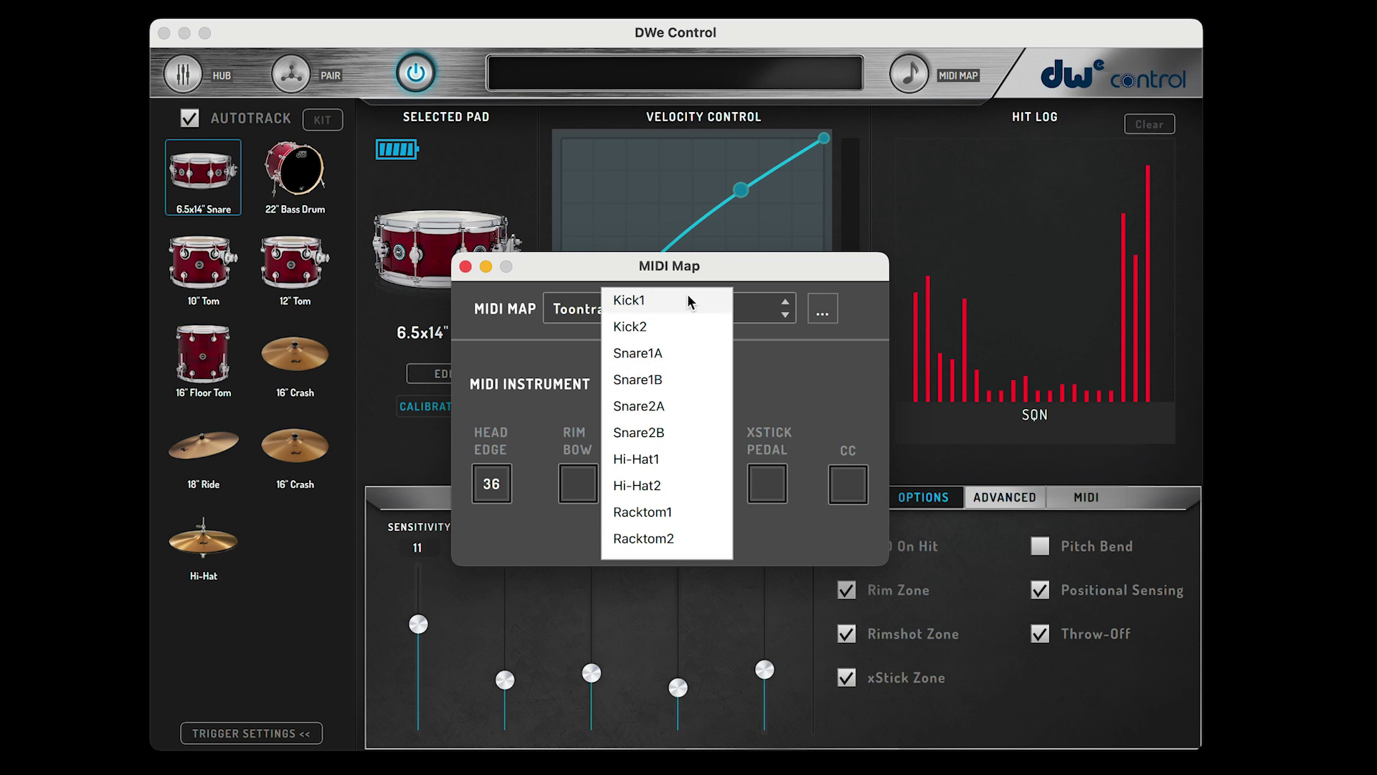
scroll(692, 459, "down", 5)
scroll(693, 460, "down", 10)
scroll(693, 461, "down", 5)
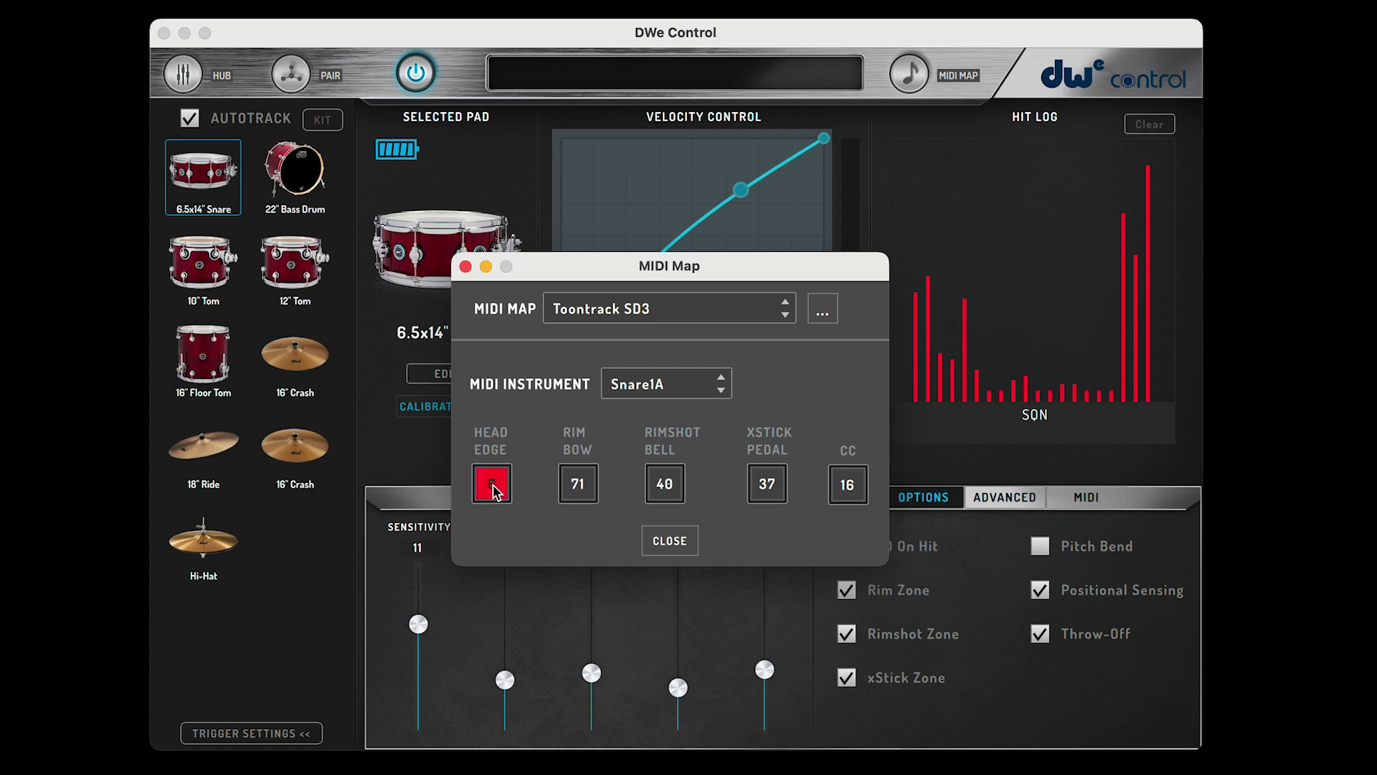
left_click(578, 484)
left_click(651, 487)
left_click(768, 488)
Duplicate the Toontrack SD3 map as 'USER - JW Map' and select it as the active MIDI map.
left_click(822, 310)
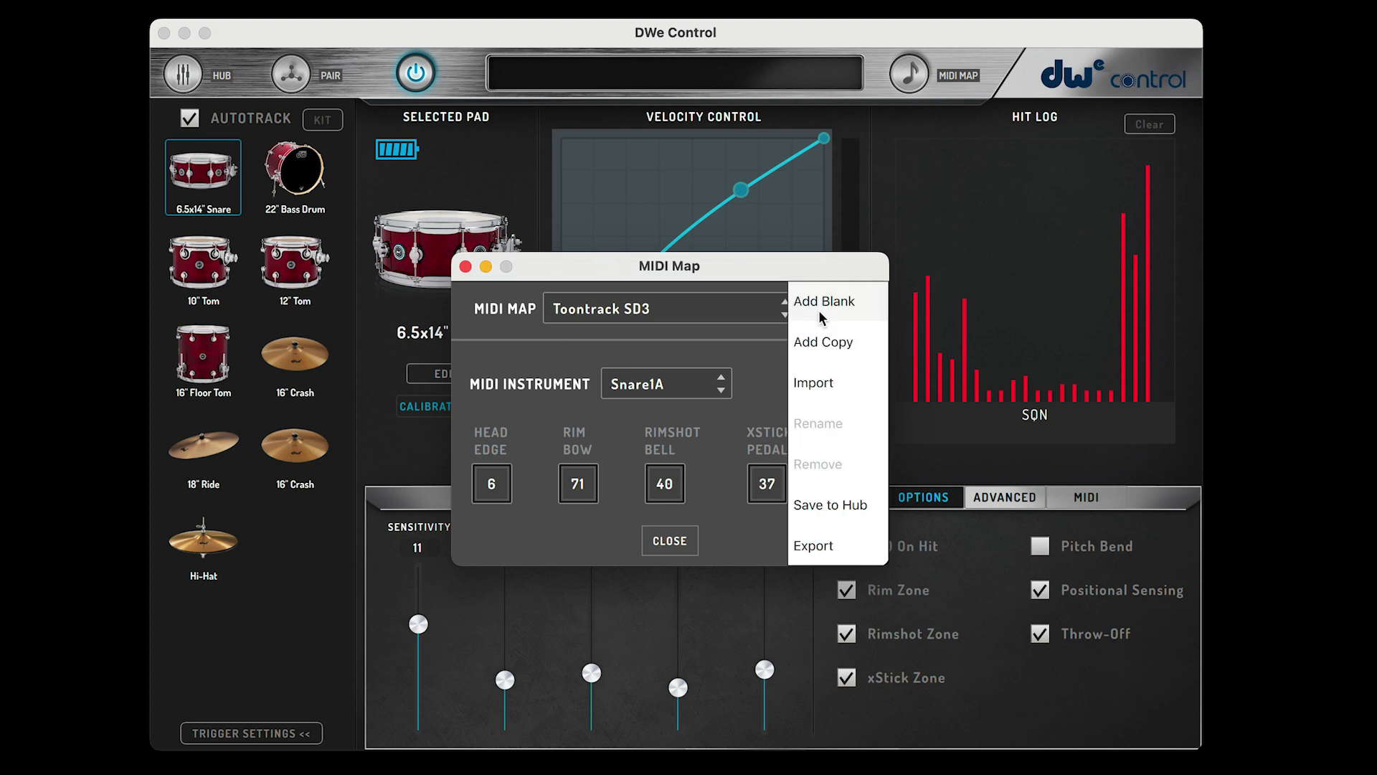
left_click(848, 343)
type("J")
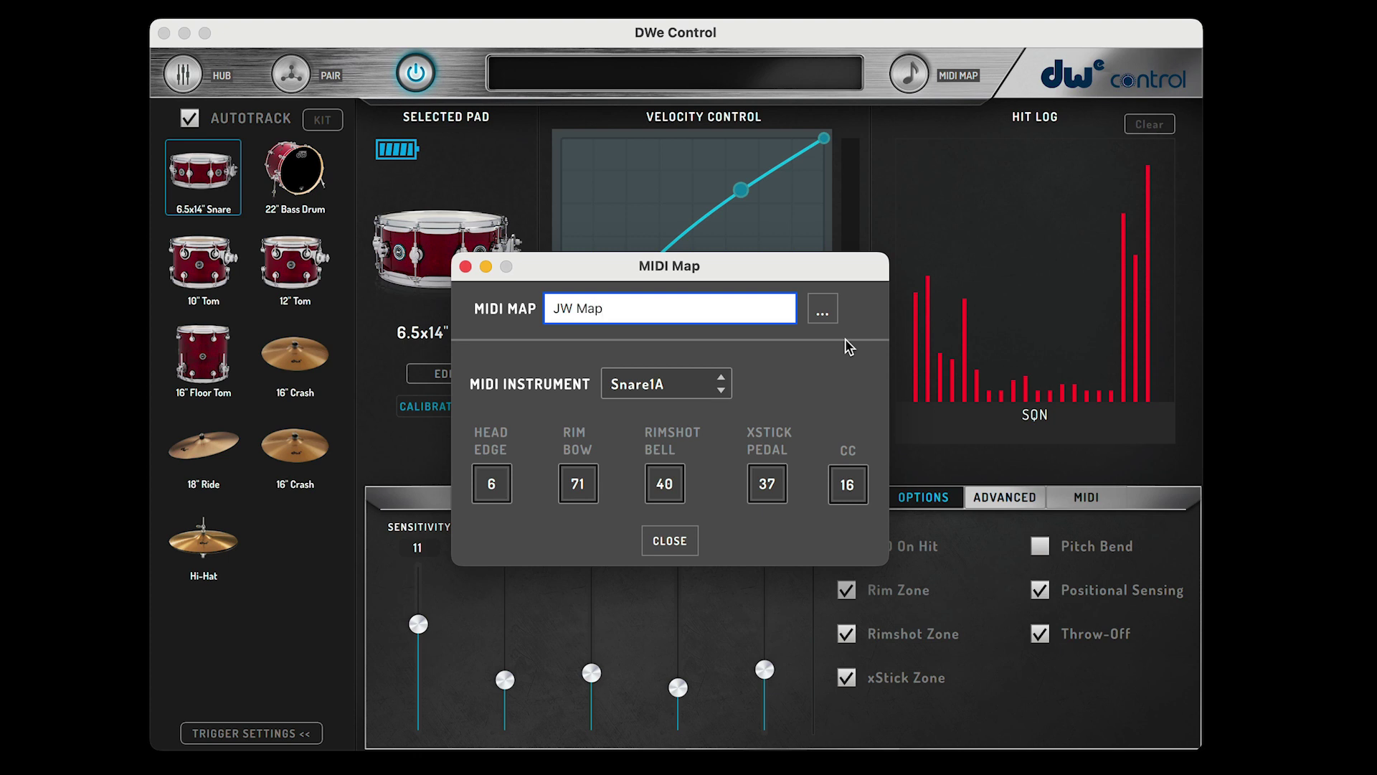
type("W Map")
key("Return")
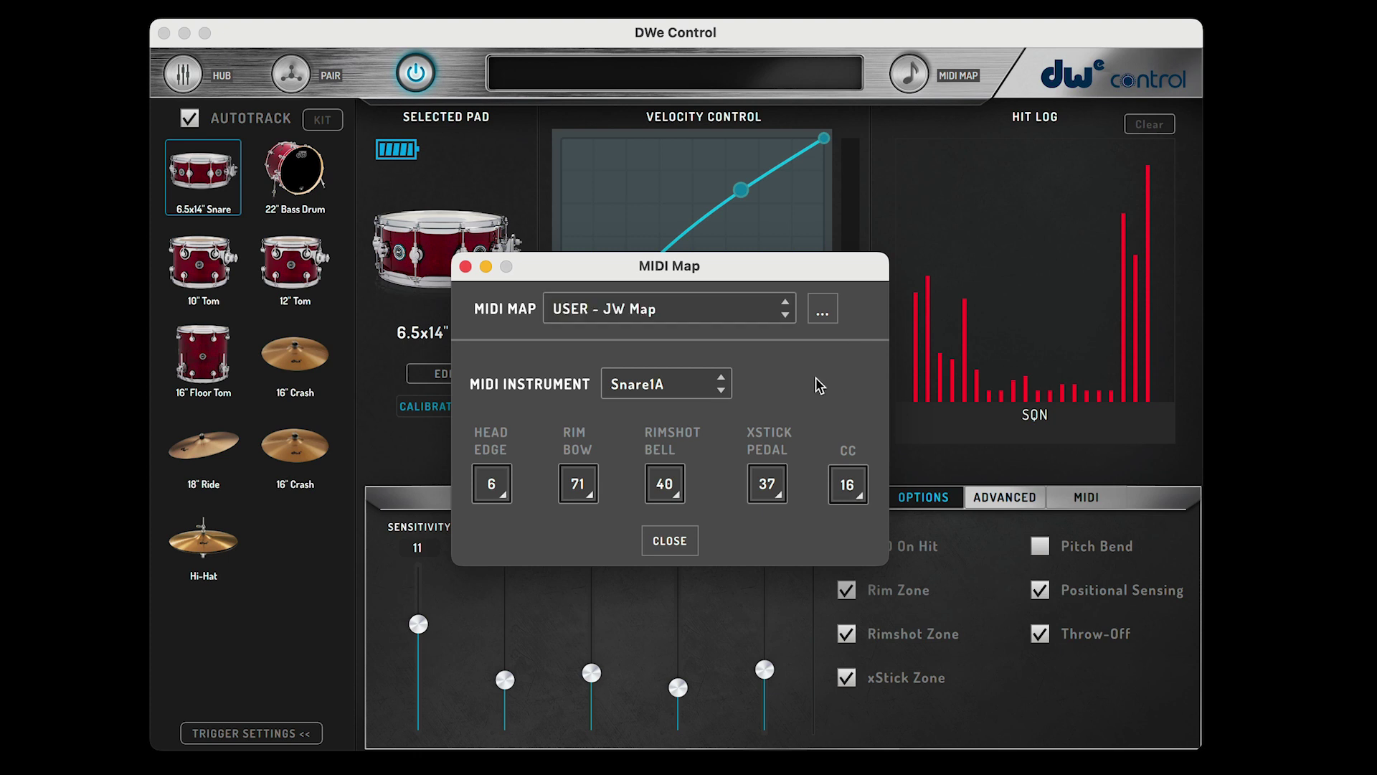
left_click(787, 310)
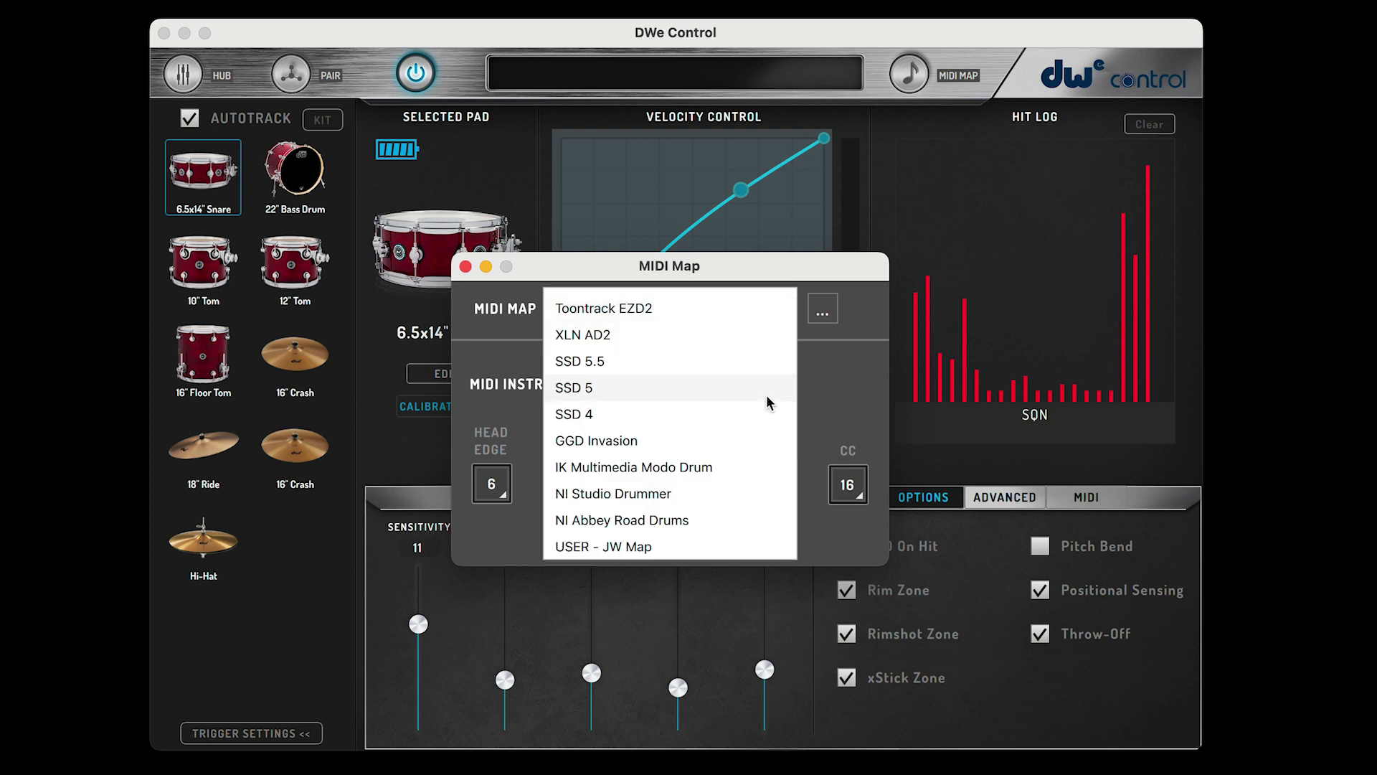
left_click(653, 547)
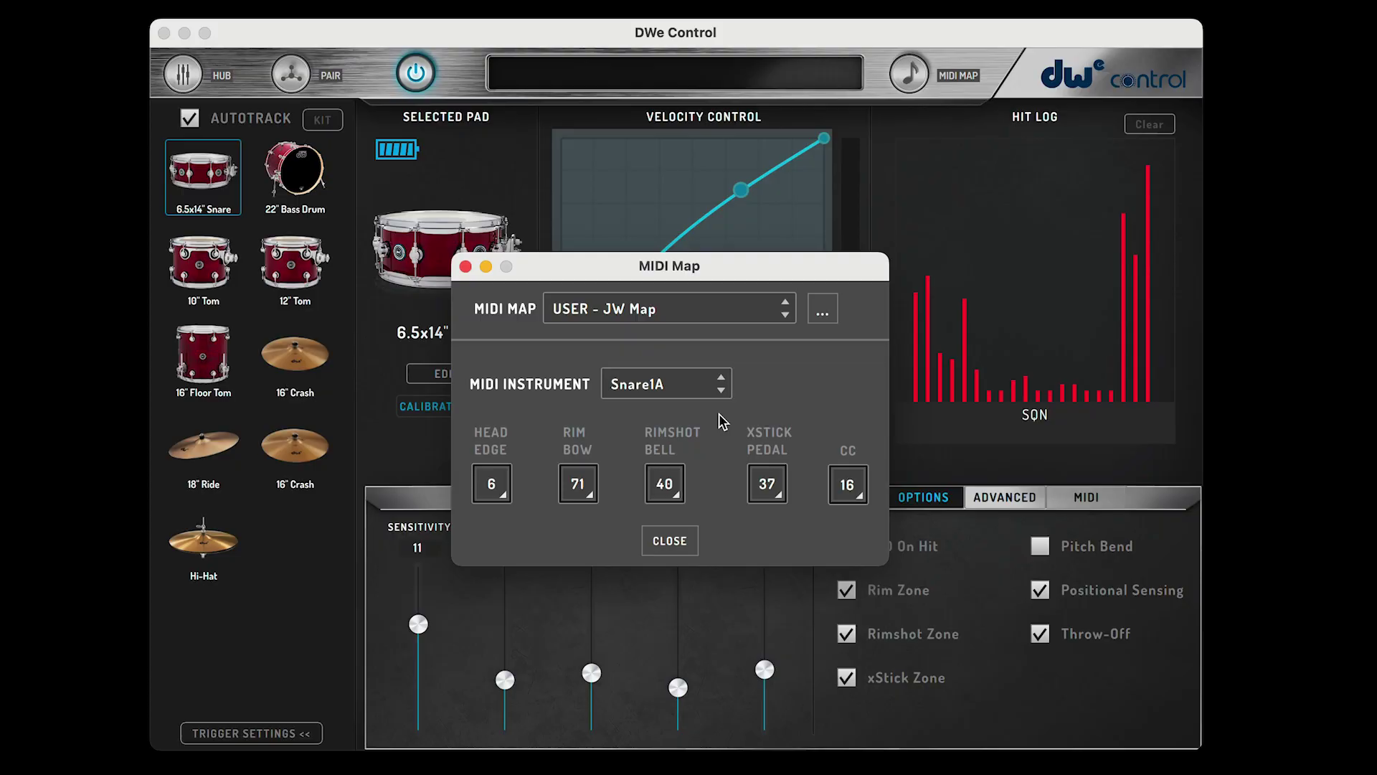
left_click(500, 495)
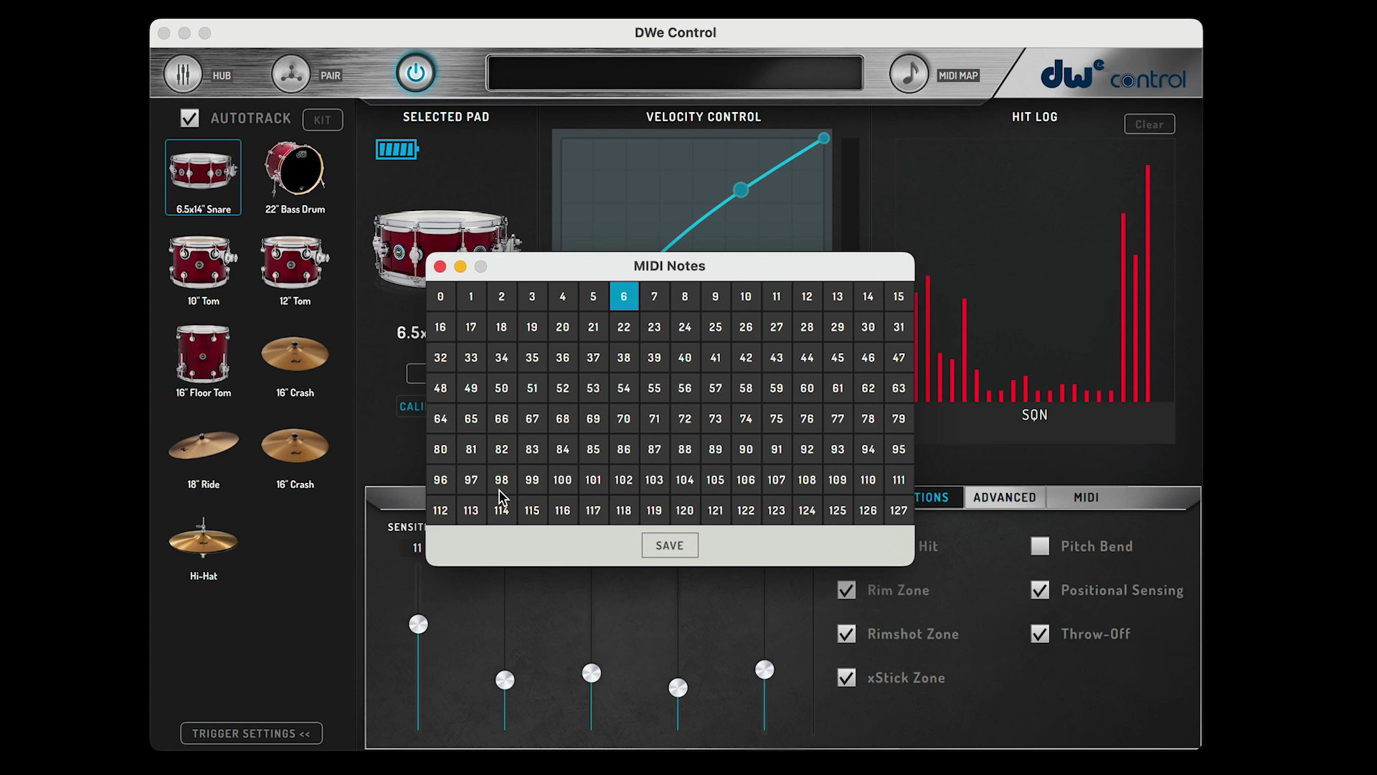
left_click(691, 363)
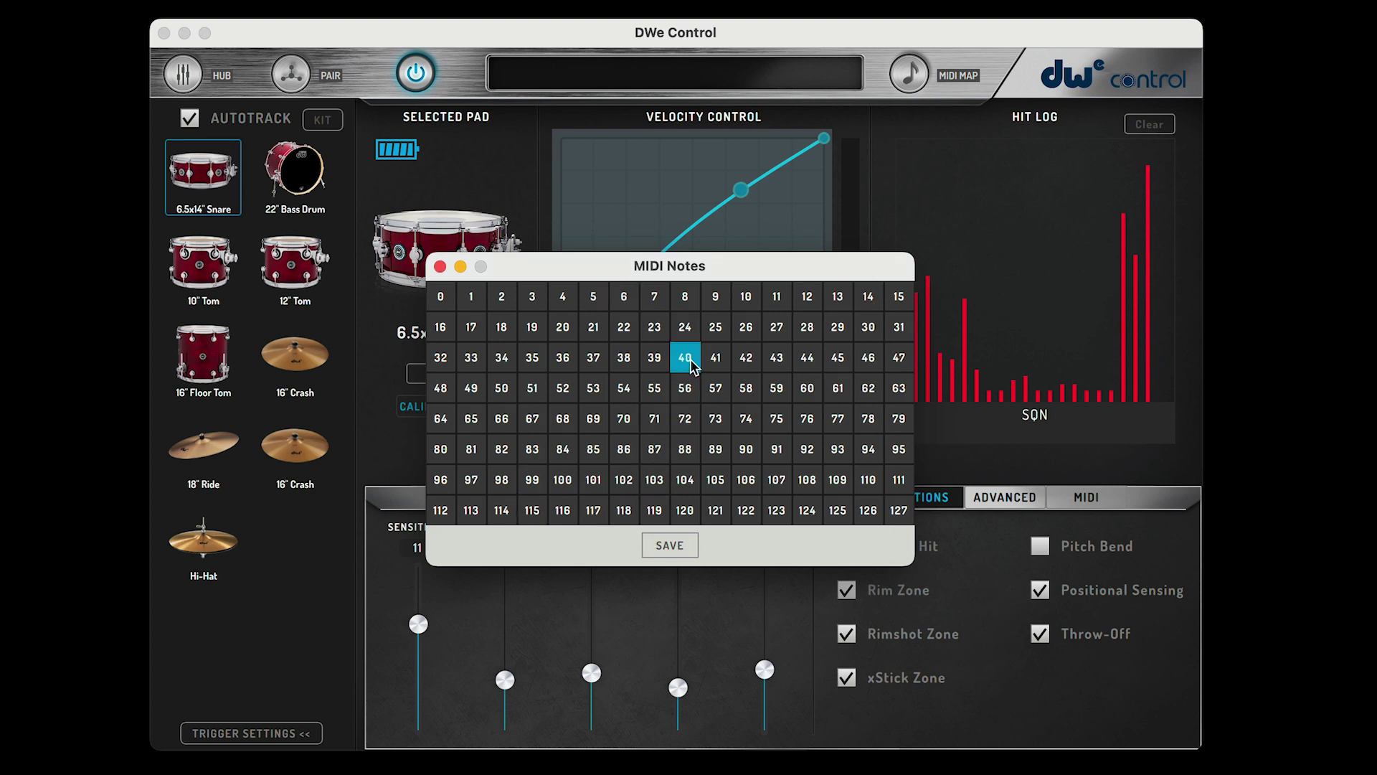
left_click(687, 300)
left_click(651, 300)
left_click(627, 300)
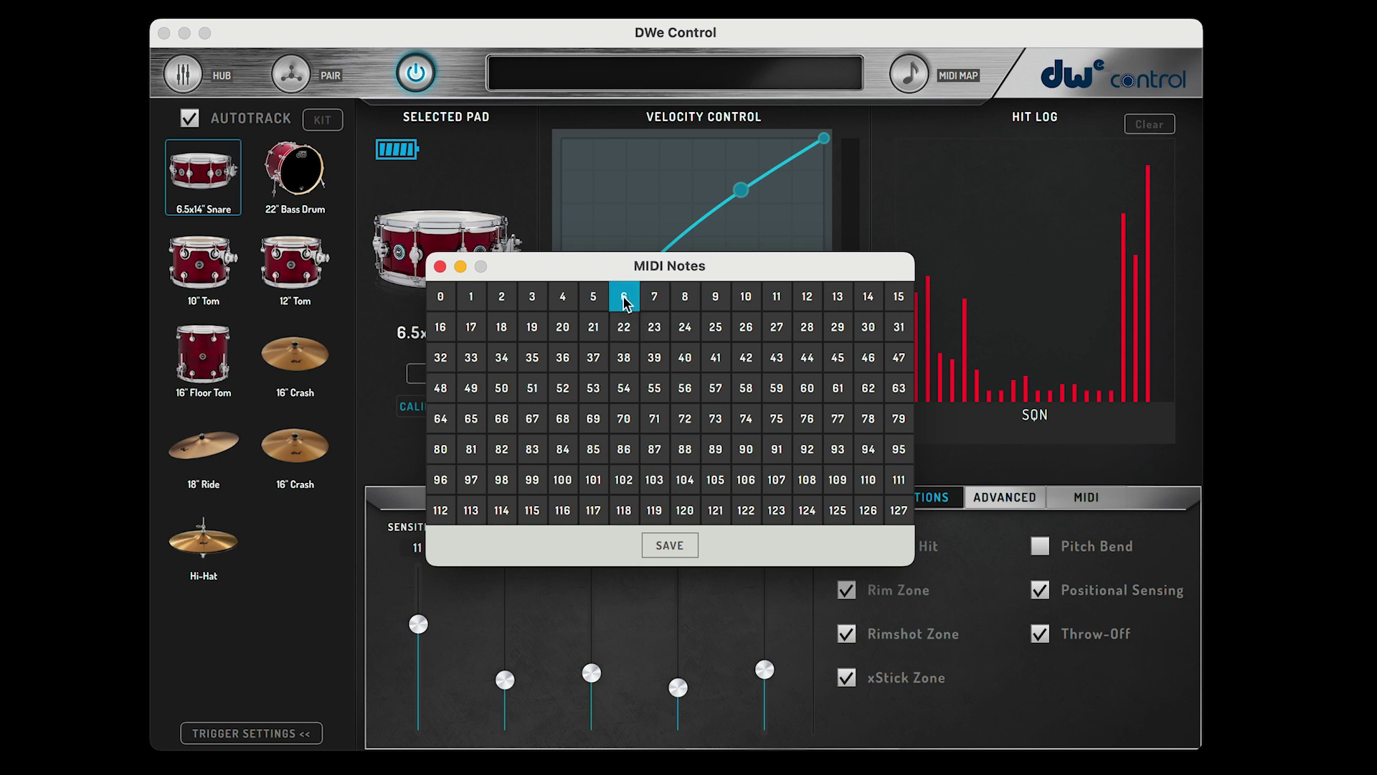
left_click(677, 548)
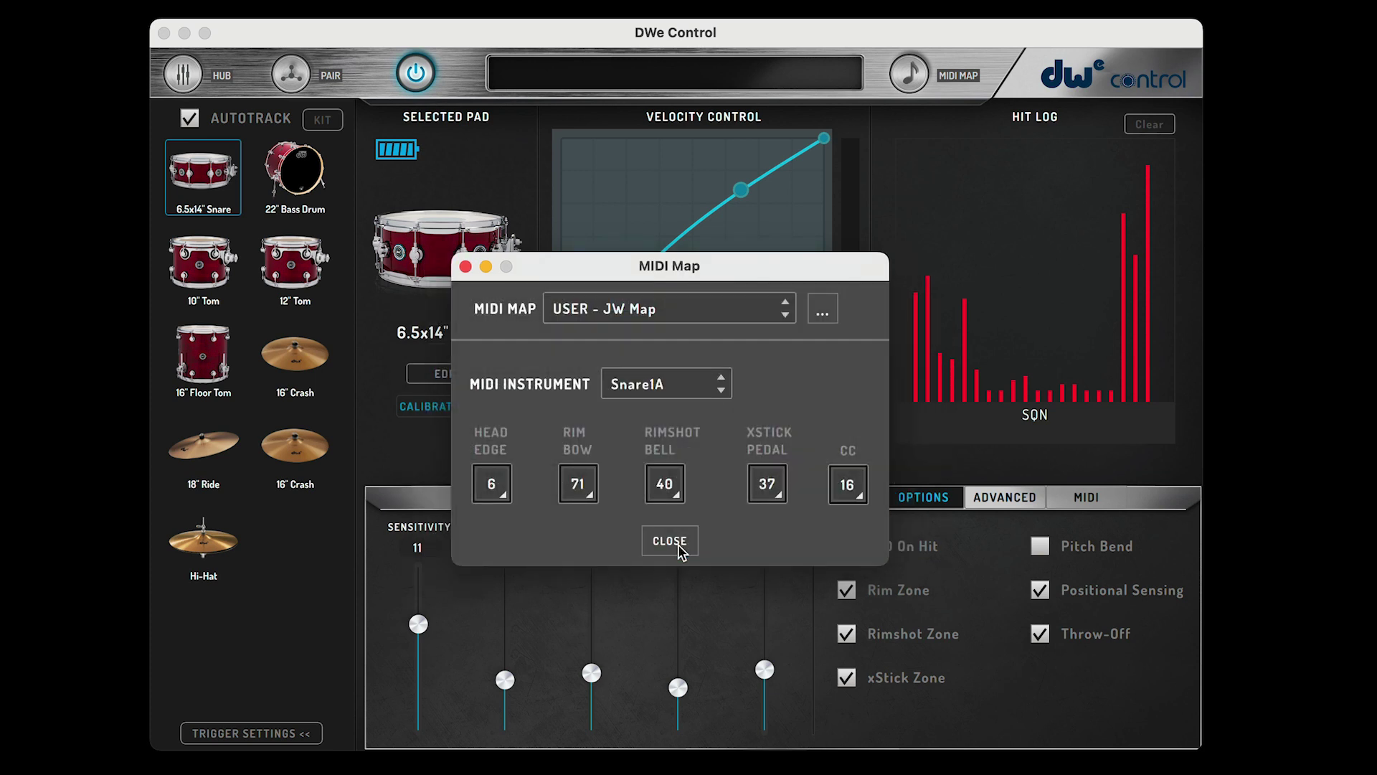
Bring up the MIDI Notes grid for the Snare1A rim bow, currently note 71.
left_click(590, 495)
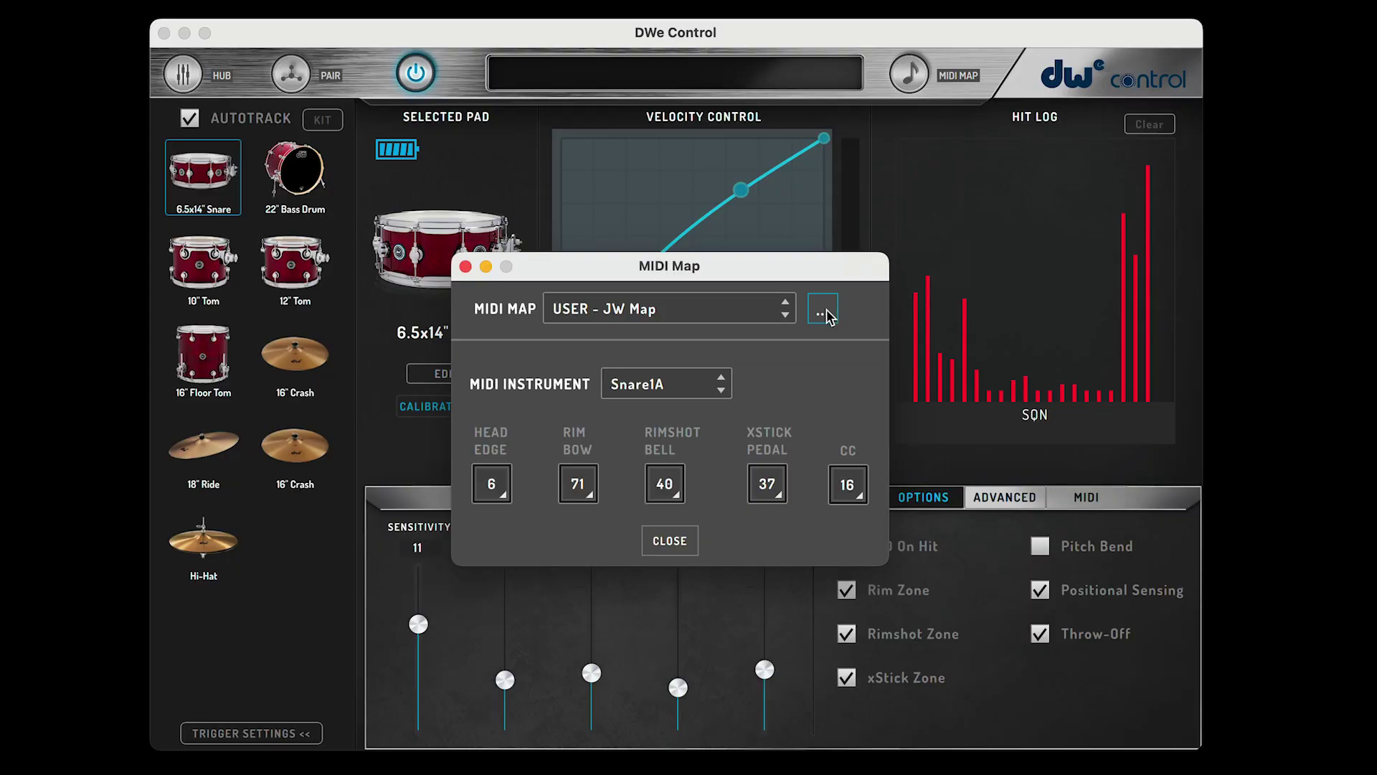
Show the '...' options menu beside the MIDI MAP dropdown for USER - JW Map.
left_click(825, 308)
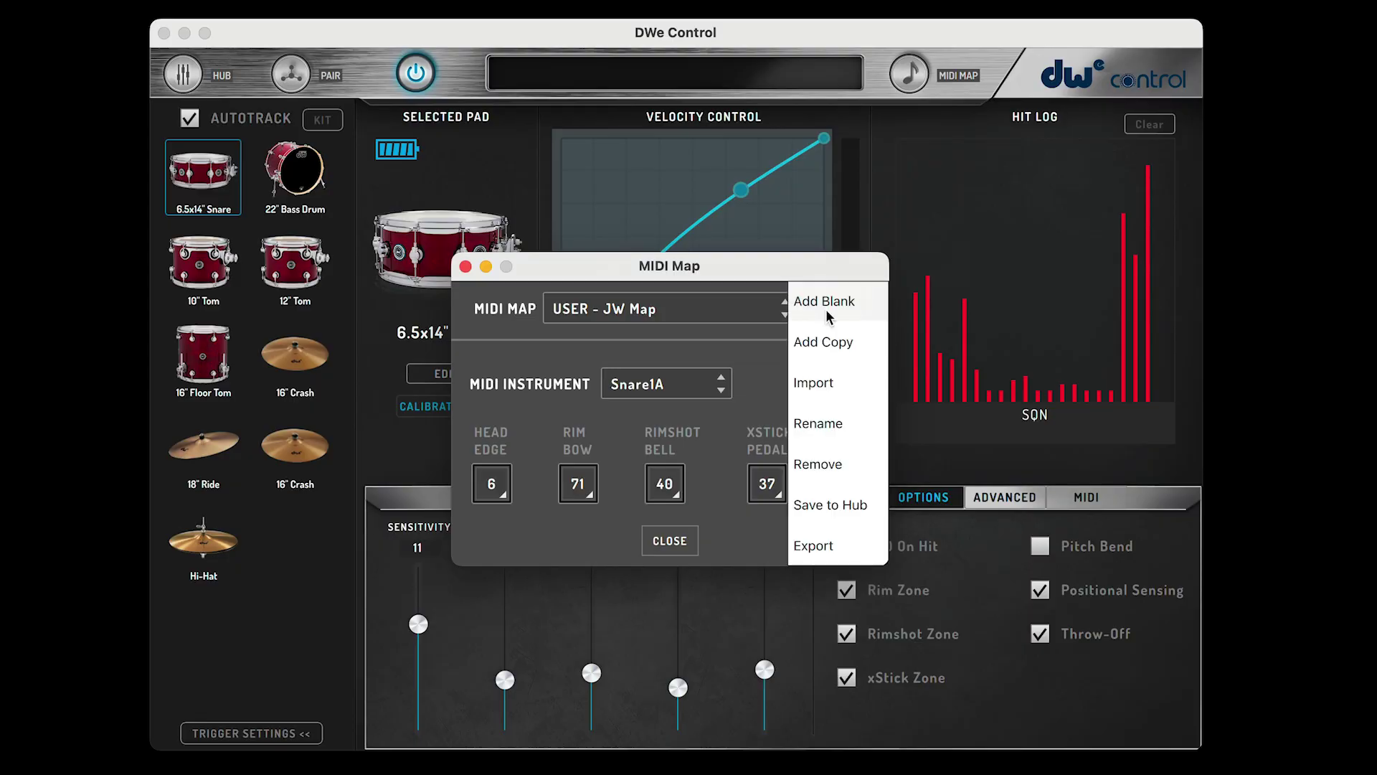
Save USER - JW Map to the Hub, then bring back the '...' map options menu.
left_click(851, 508)
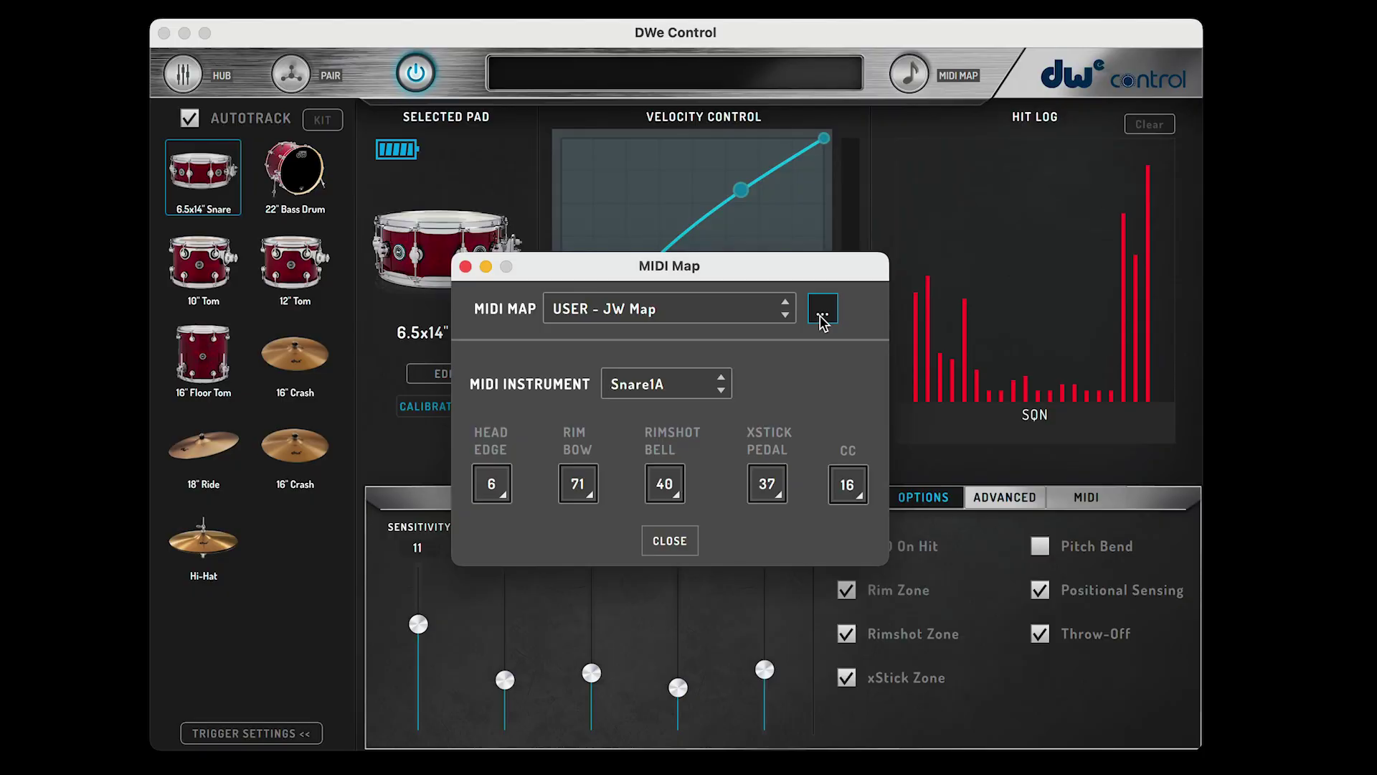
left_click(822, 316)
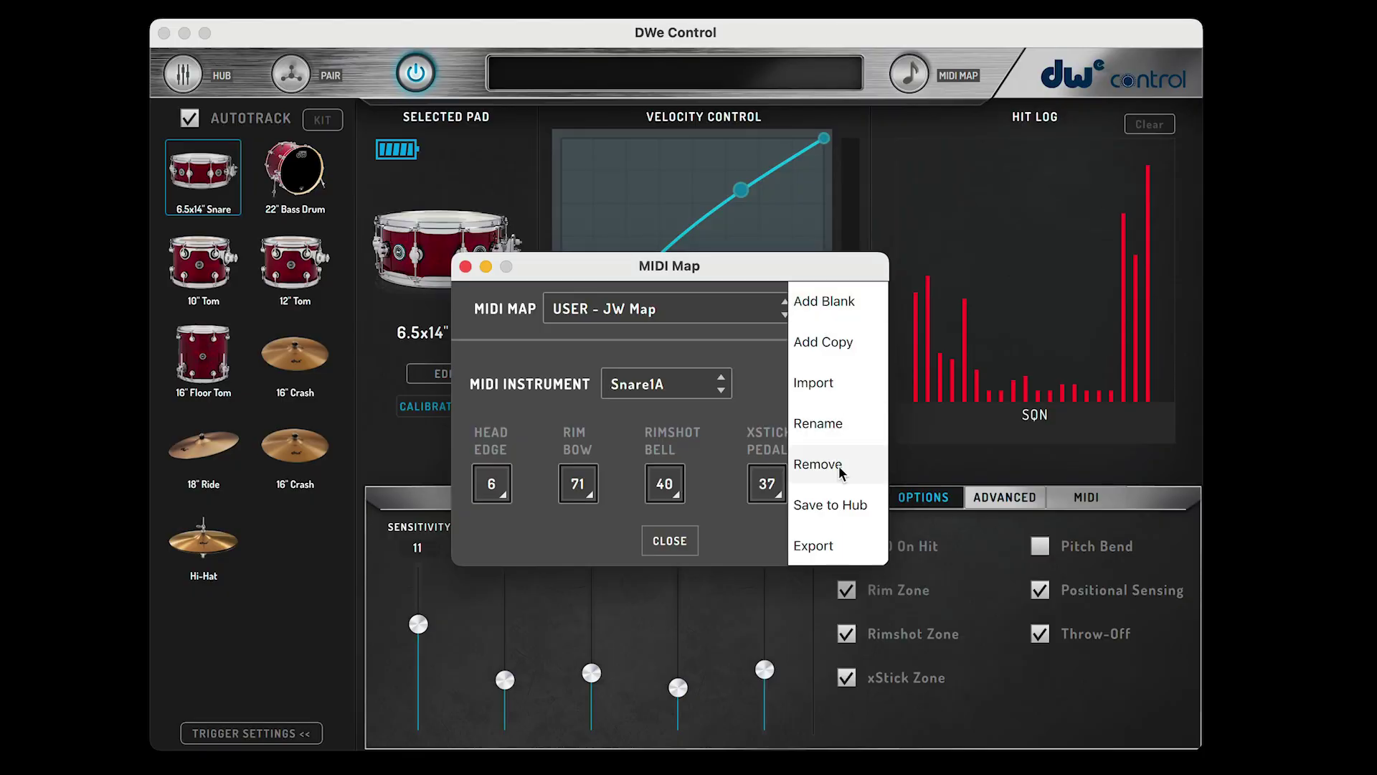
Export USER - JW Map to a file named 'JW Map' in the demoroom folder.
left_click(822, 545)
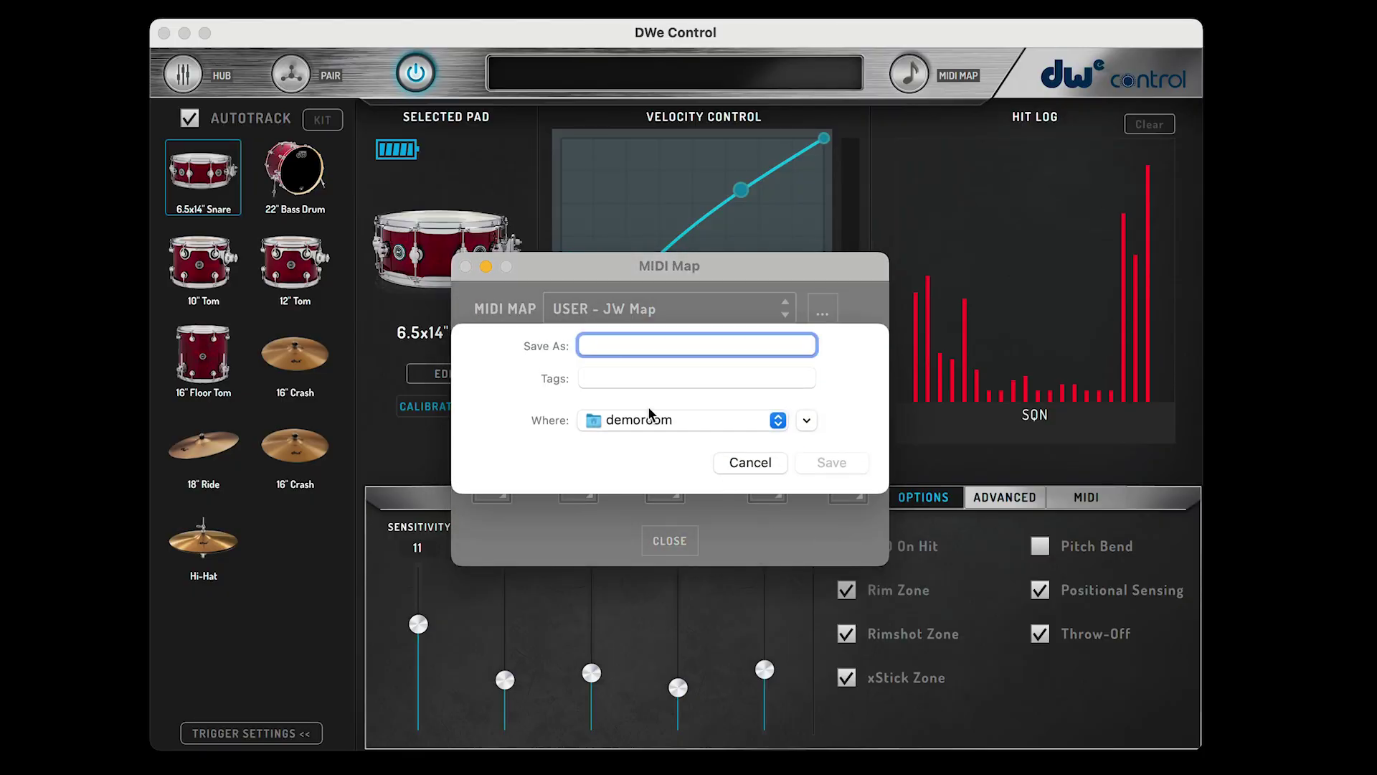
type("JW Map")
left_click(835, 464)
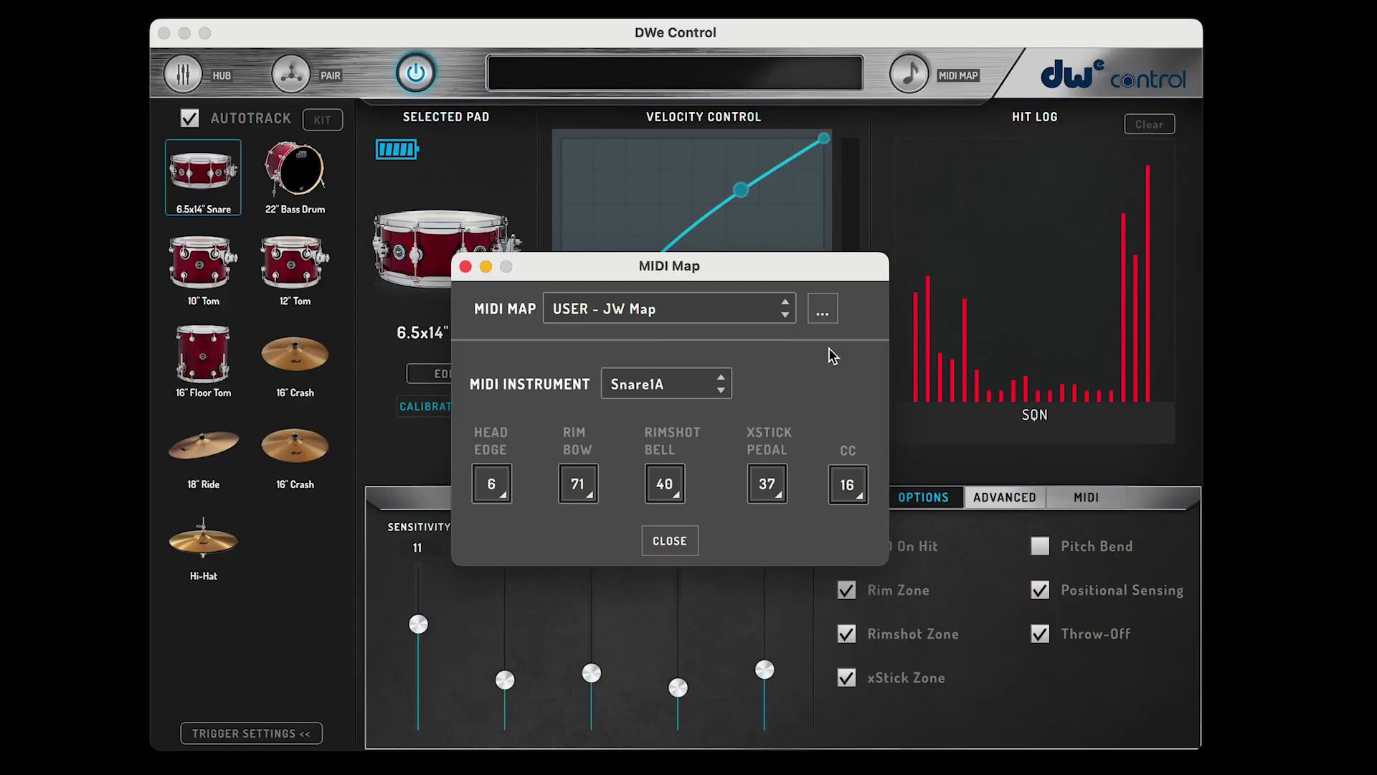
Show the USER - JW Map options menu again, listing Add Blank, Add Copy and Import.
left_click(820, 309)
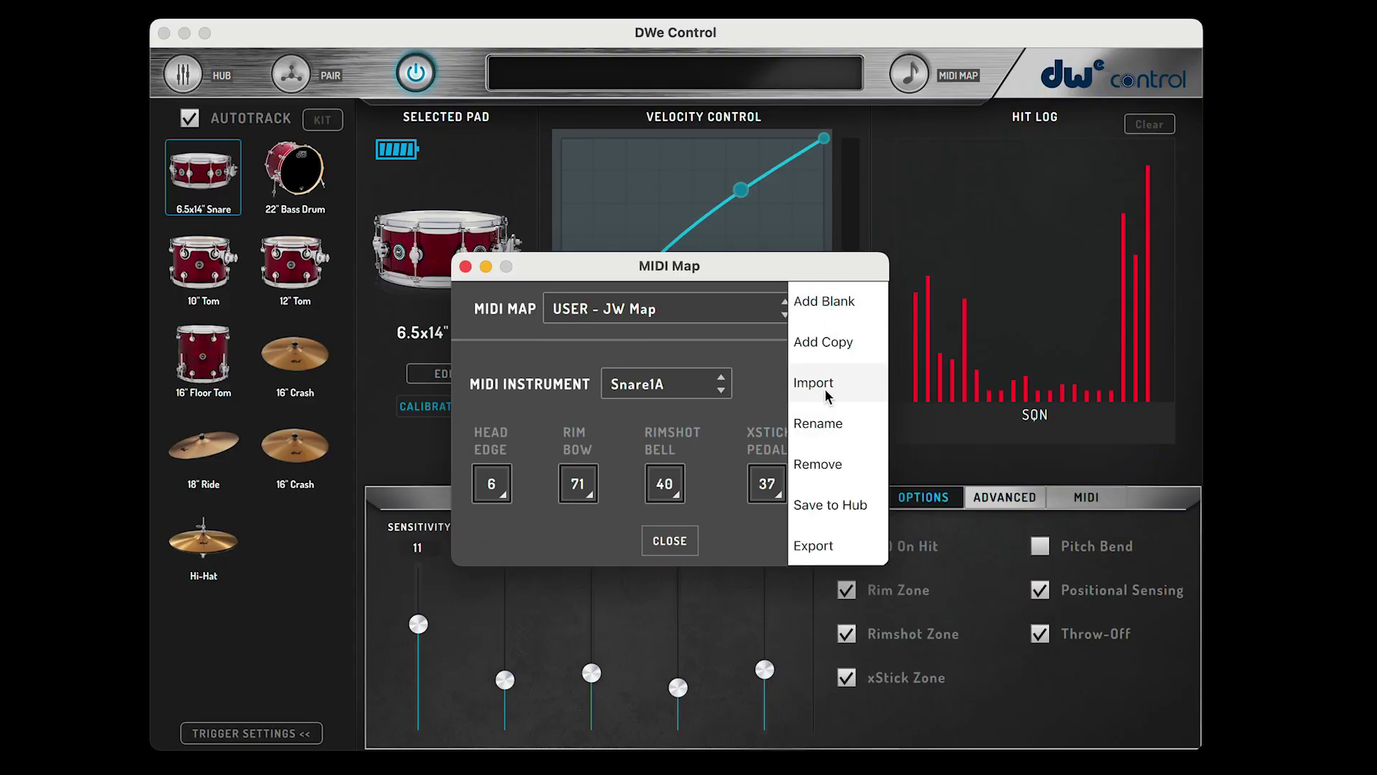